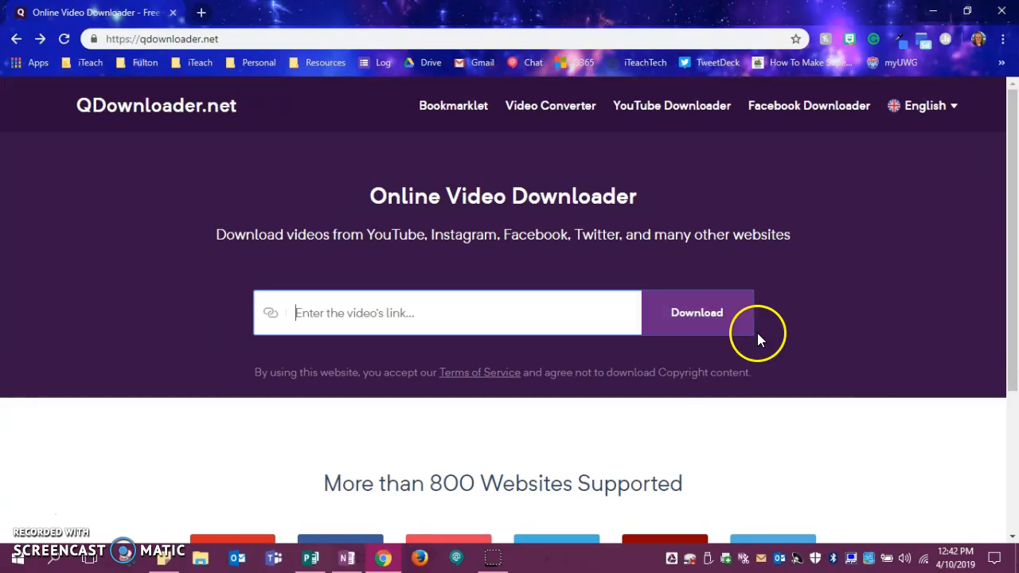
Step: Open youtube.com in a new browser tab and search it for "go noodle"
click(200, 14)
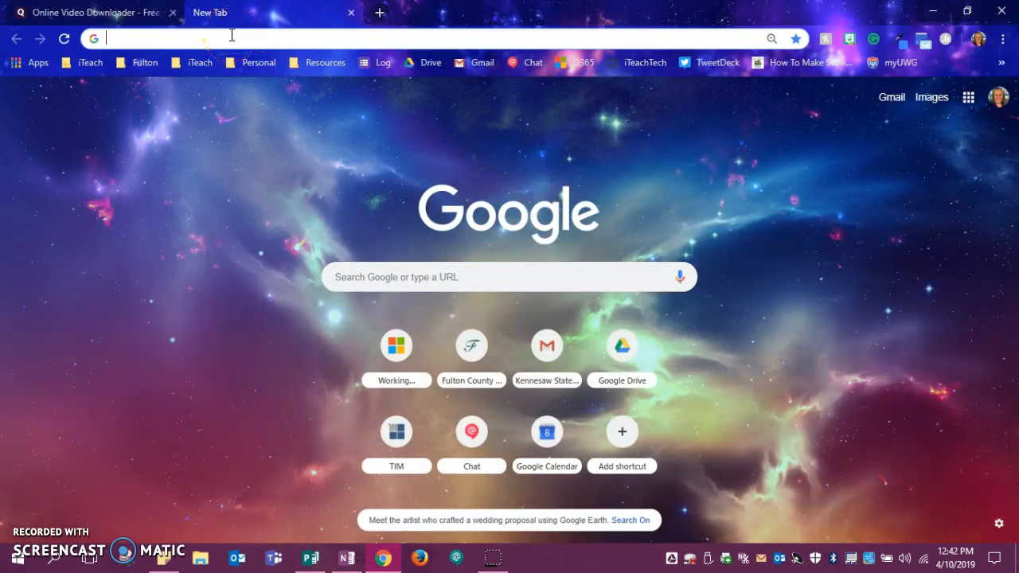
text(youtube.co)
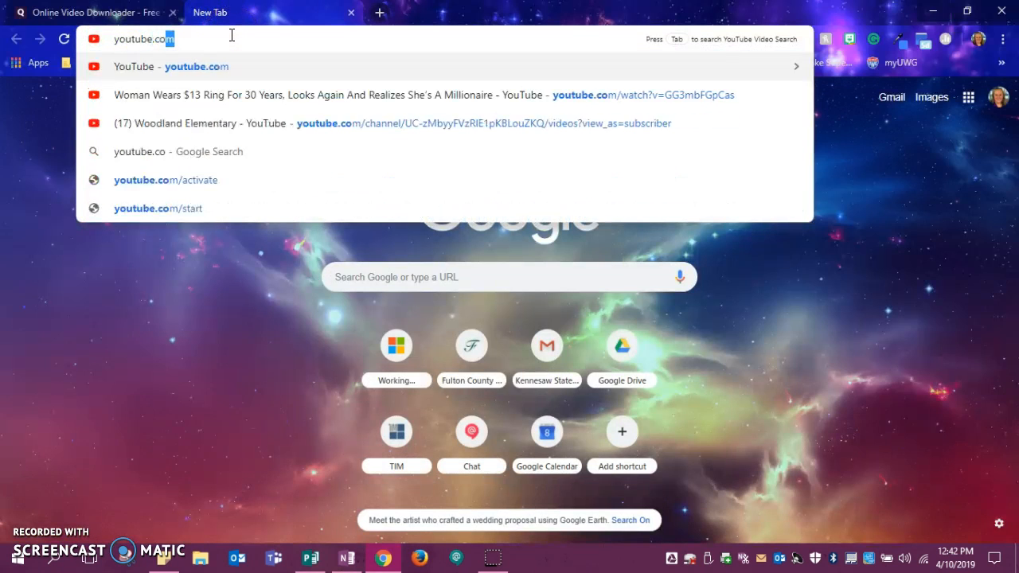
key(Return)
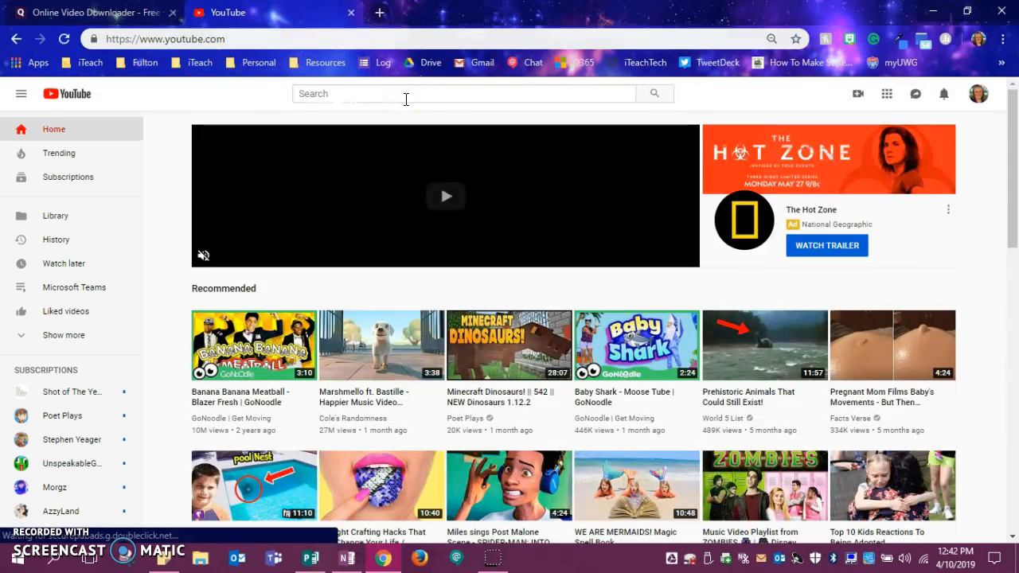
click(403, 94)
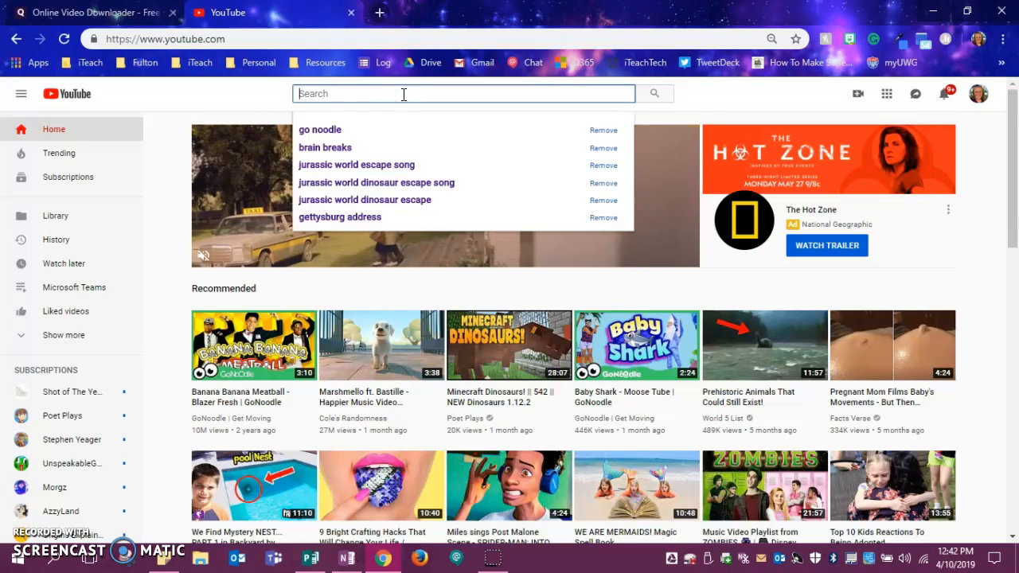
text(go)
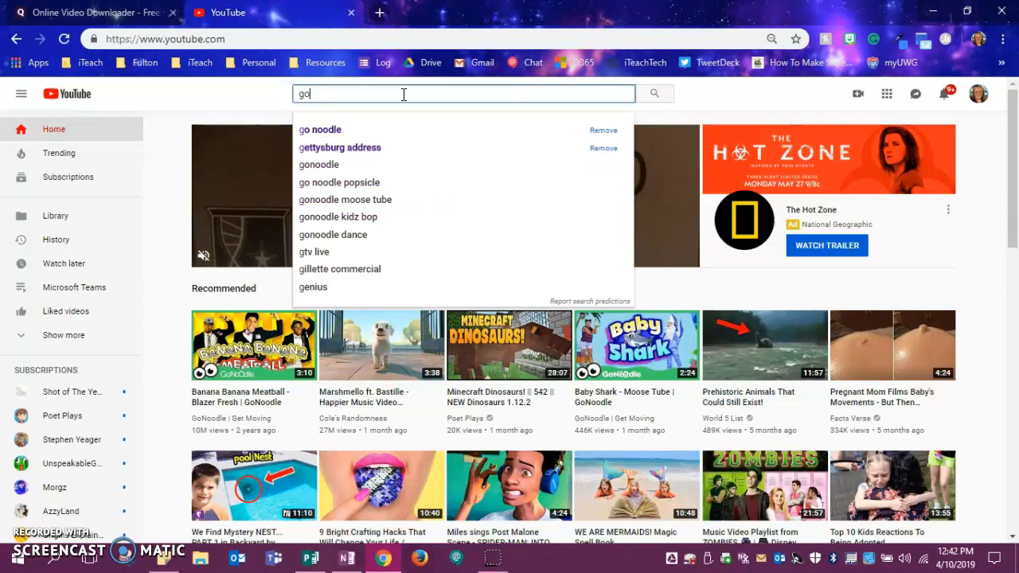
text( noodle)
key(Return)
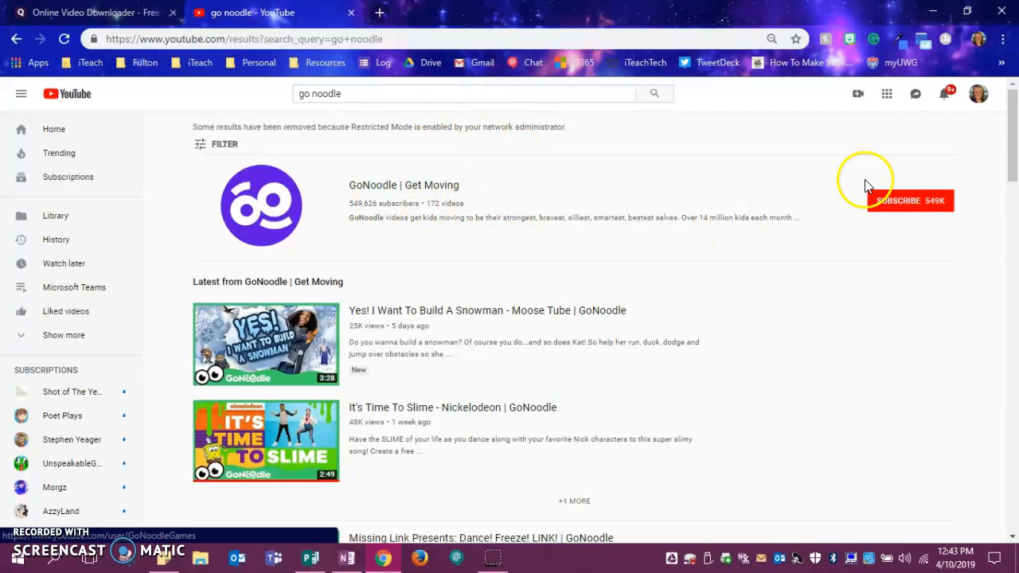
Step: Open the video "Roller Coaster - Koo Koo Kanga Roo | GoNoodle" from the search results and pause it
drag(1016, 108, 1015, 201)
mouse_move(257, 199)
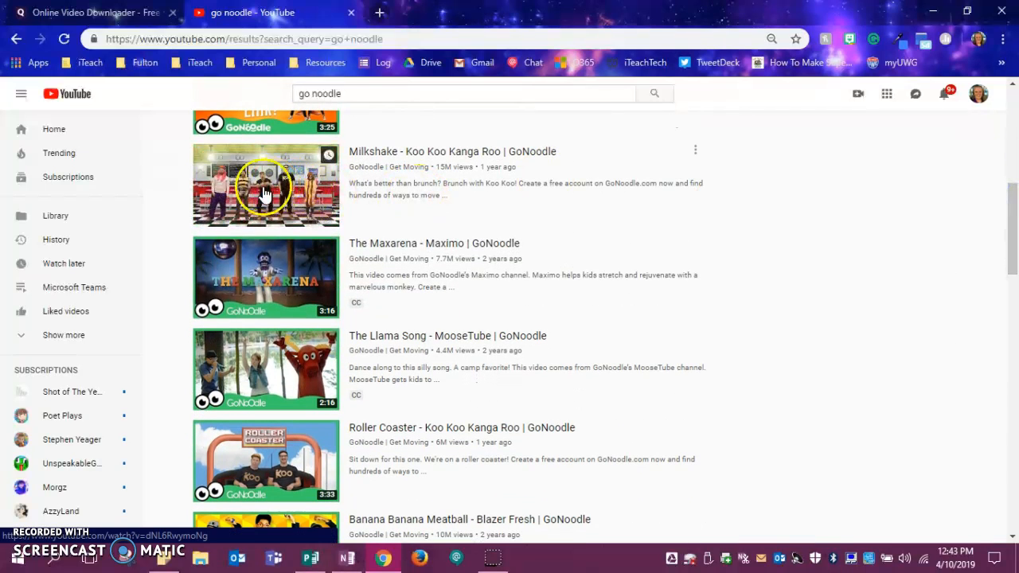
click(274, 476)
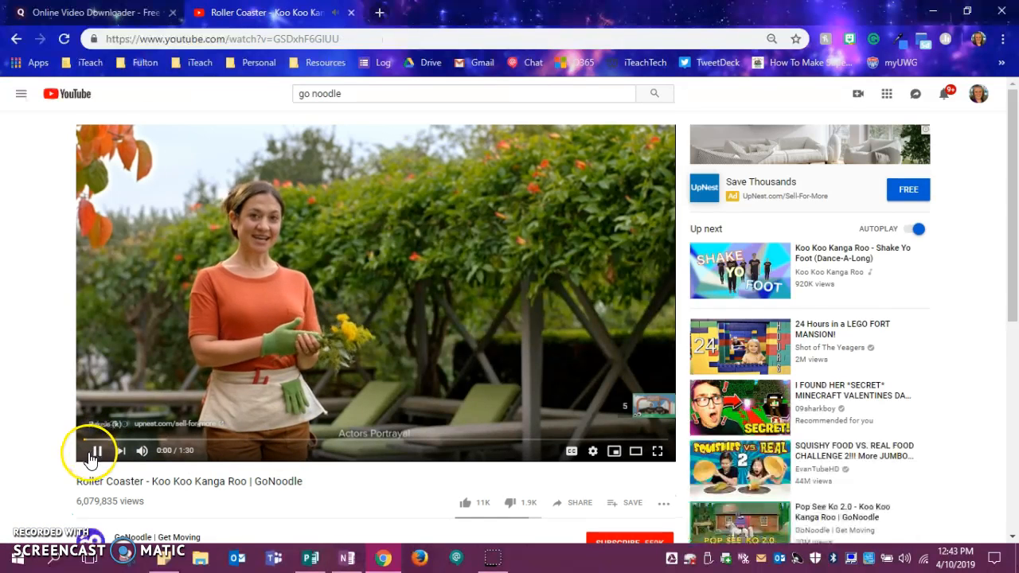
click(96, 452)
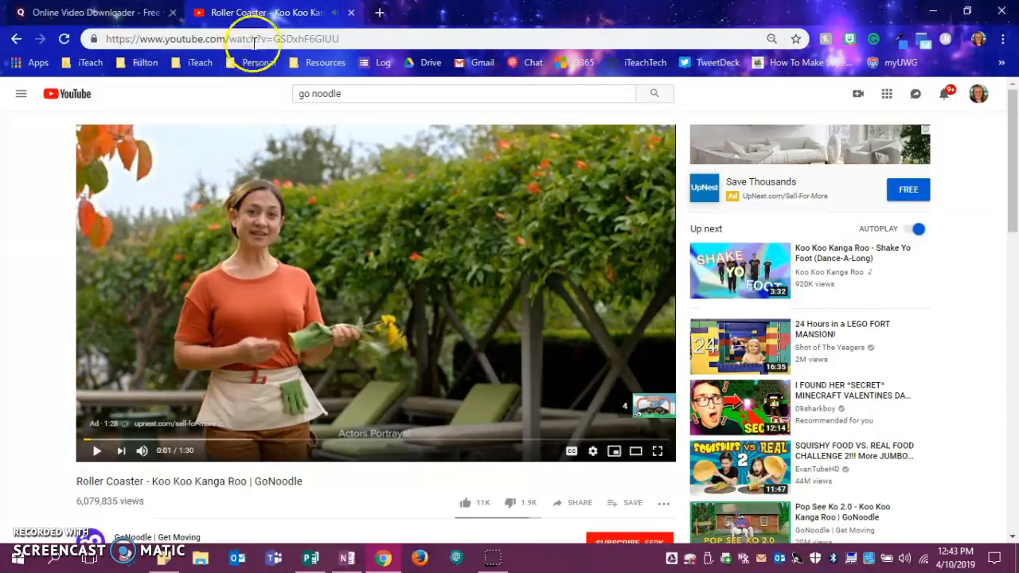
Step: Copy the full web address of the Roller Coaster video
click(328, 39)
key(ctrl+c)
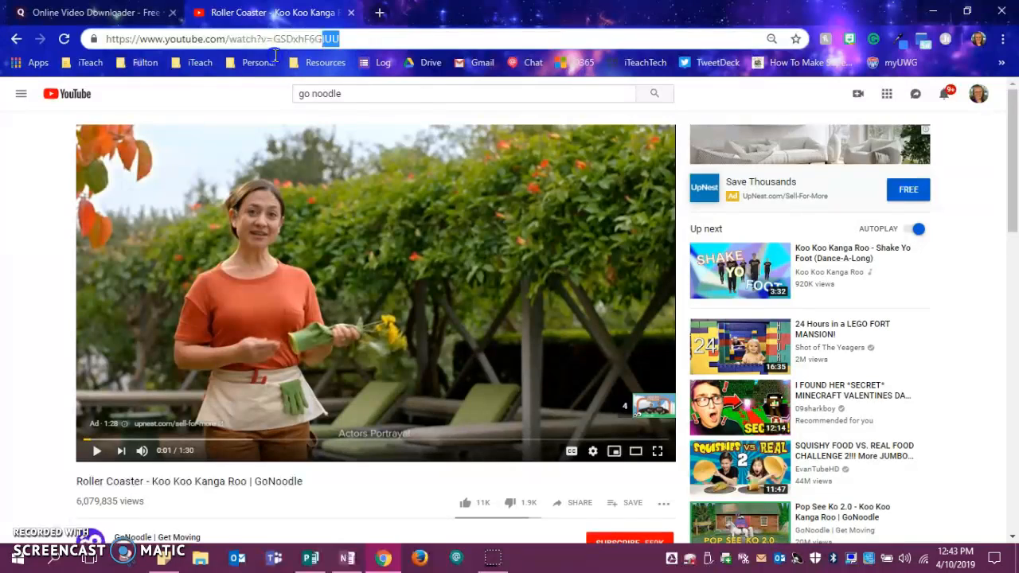
right_click(201, 40)
click(243, 97)
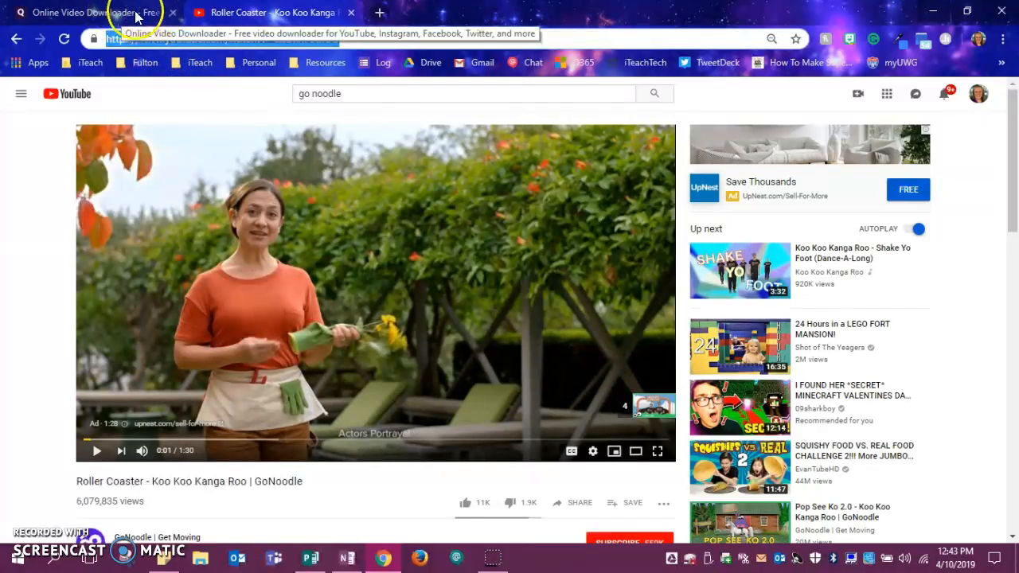
Step: Paste the copied video link into QDownloader's video link field and request its download options
click(102, 16)
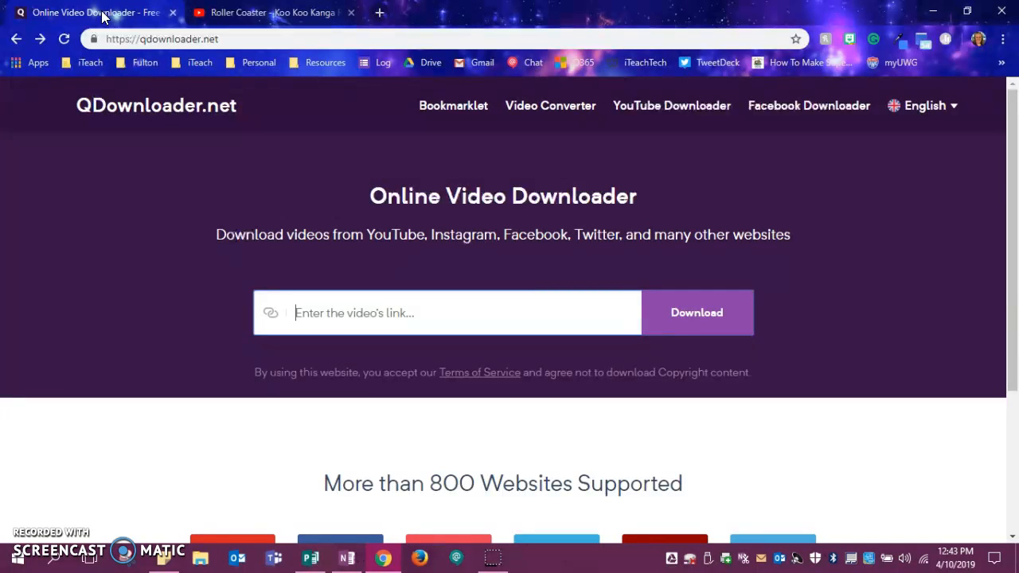
key(ctrl+v)
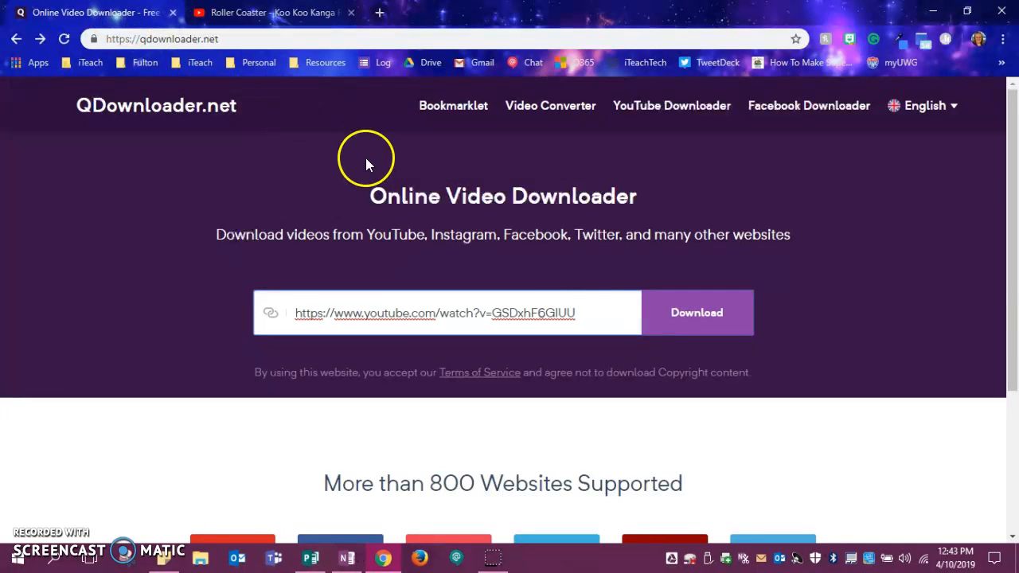
click(703, 317)
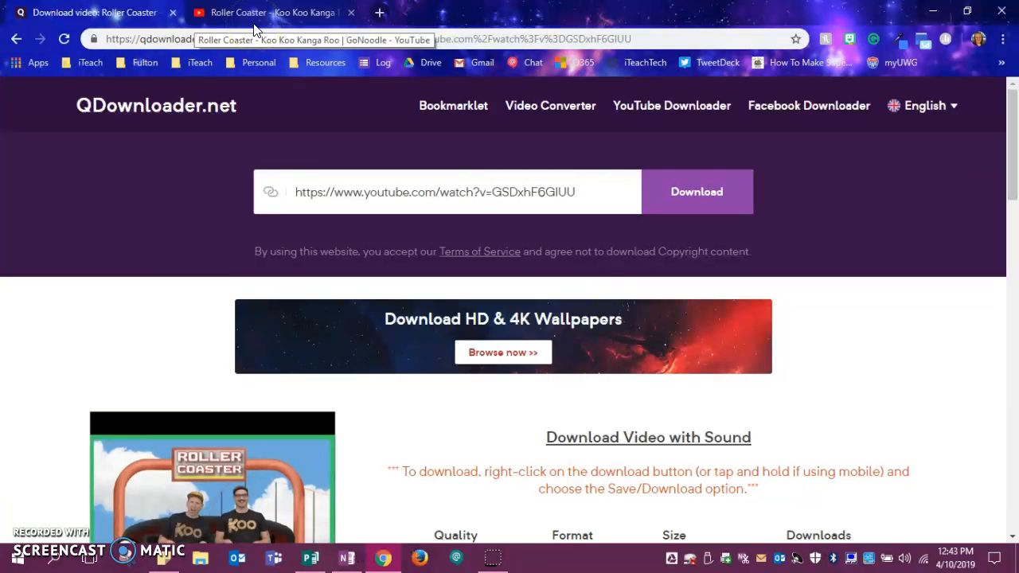
Step: Download the Roller Coaster video with sound in the 720p mp4 version
click(78, 19)
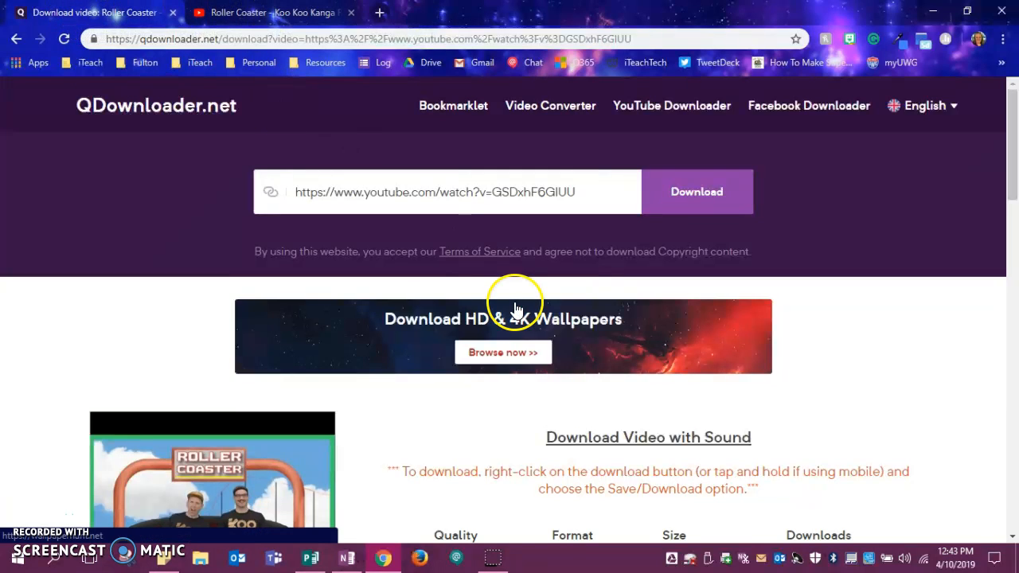
drag(1012, 191, 1015, 257)
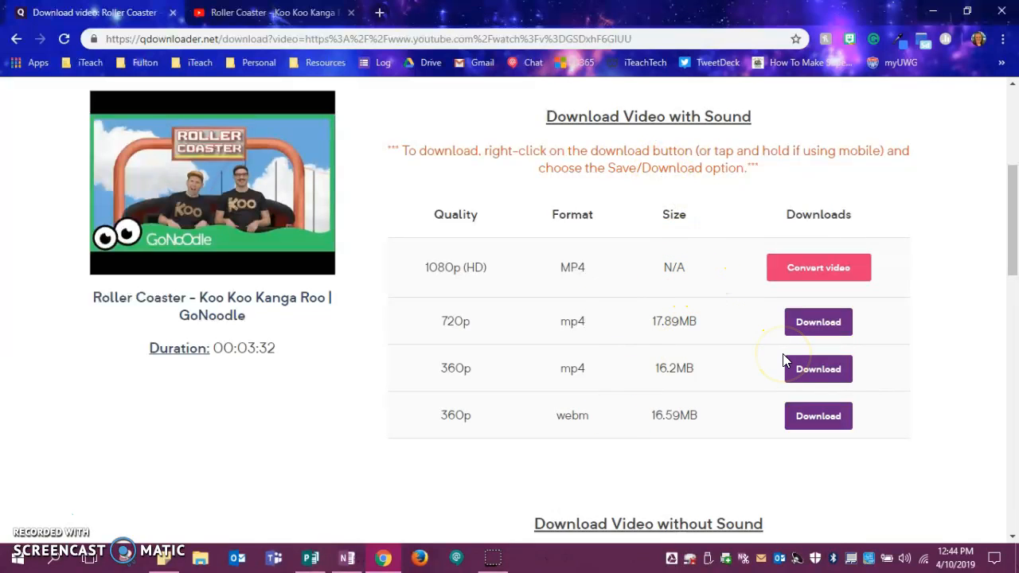
mouse_move(1010, 246)
mouse_down()
mouse_move(1015, 338)
mouse_move(1015, 239)
mouse_up()
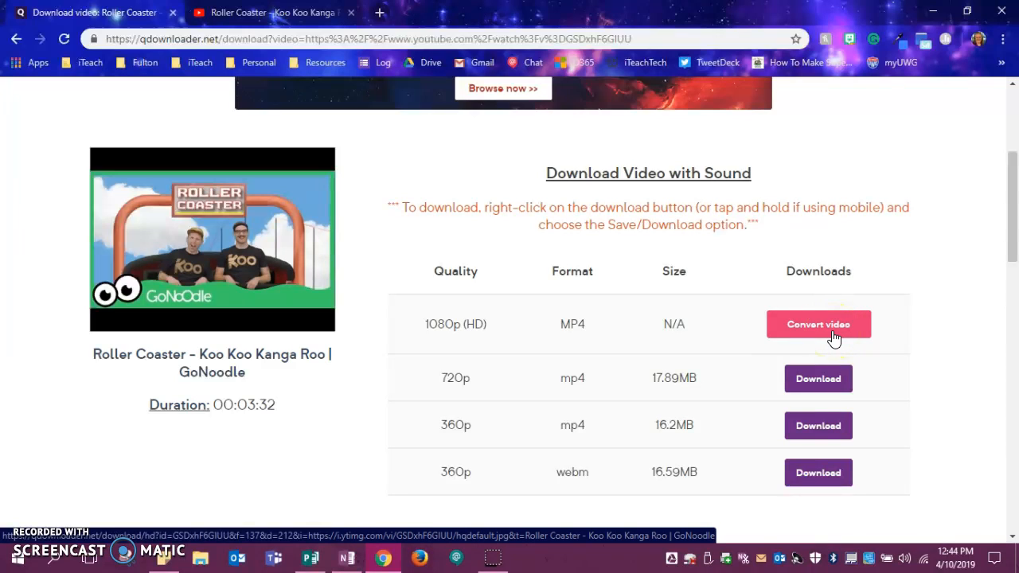
click(818, 379)
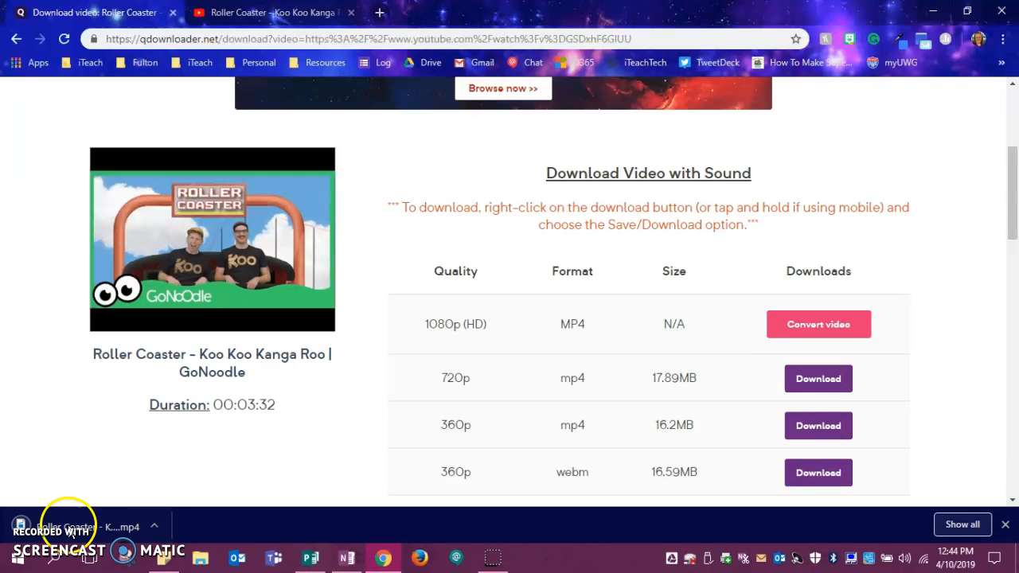
Step: Show the downloaded Roller Coaster file in its folder and sort the folder by date, newest first
mouse_move(157, 539)
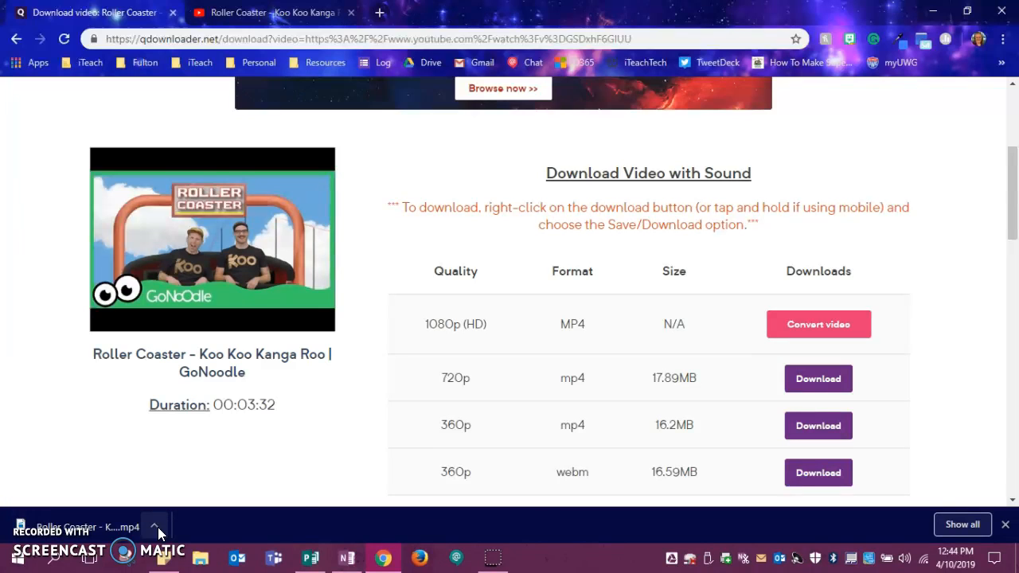
click(156, 527)
click(211, 478)
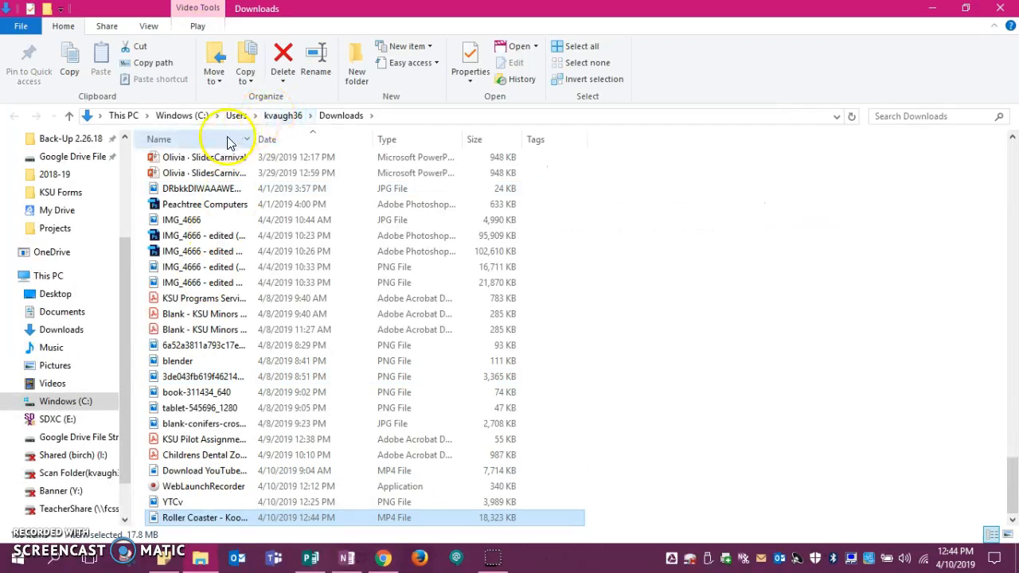
click(299, 146)
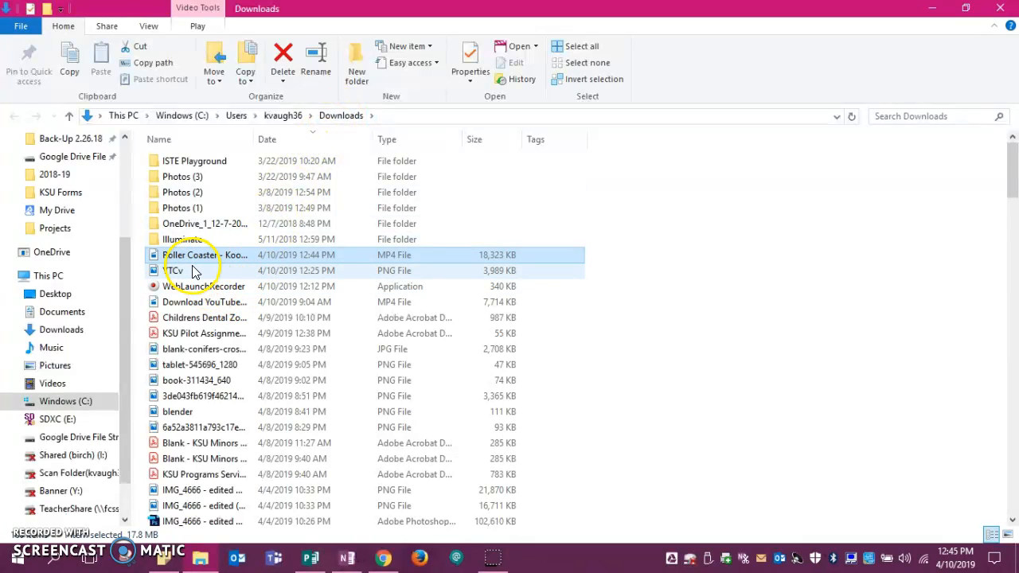
Step: Move the Roller Coaster MP4 file from Downloads to the Desktop folder
mouse_move(187, 263)
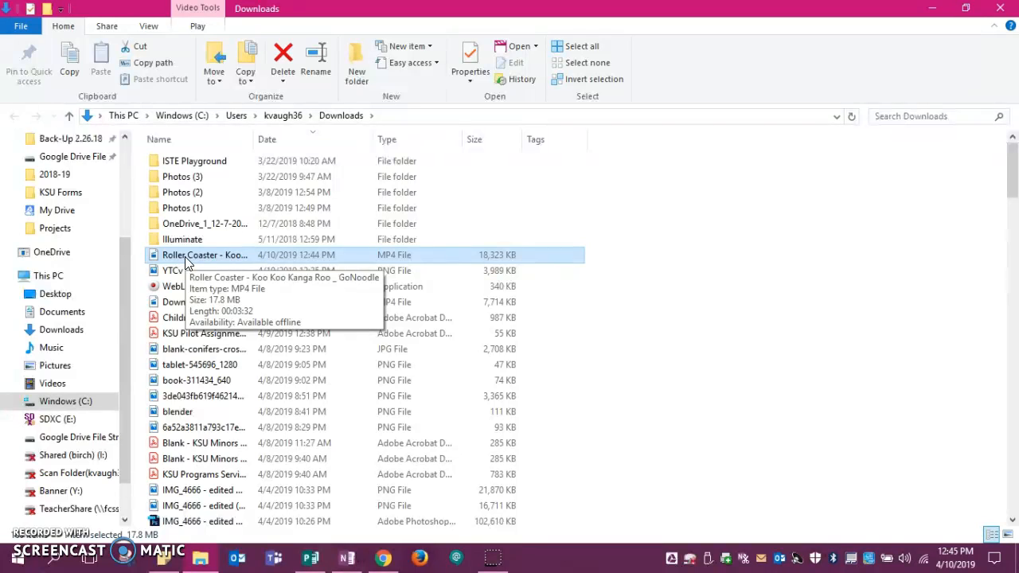
click(186, 261)
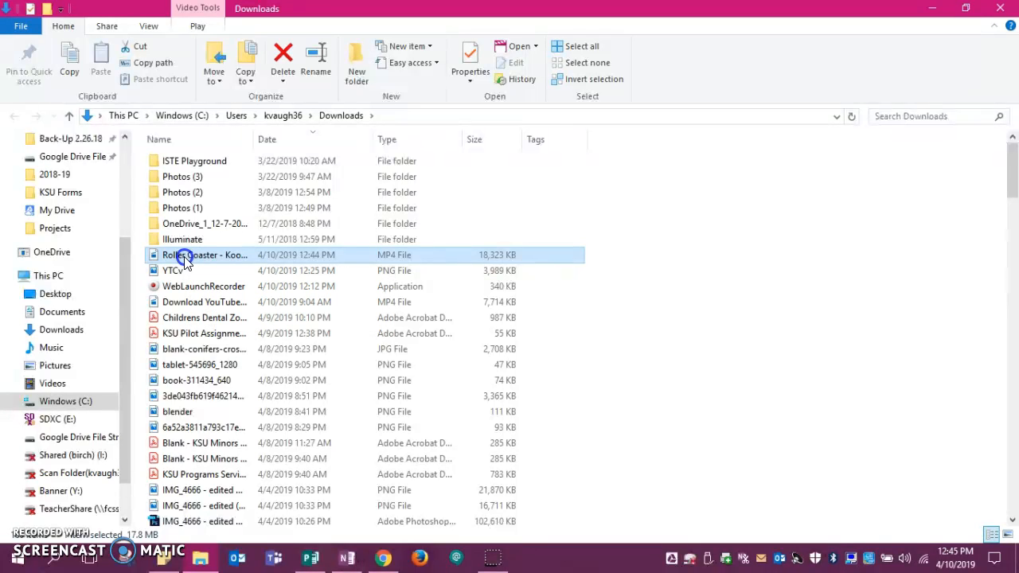
drag(185, 261, 70, 297)
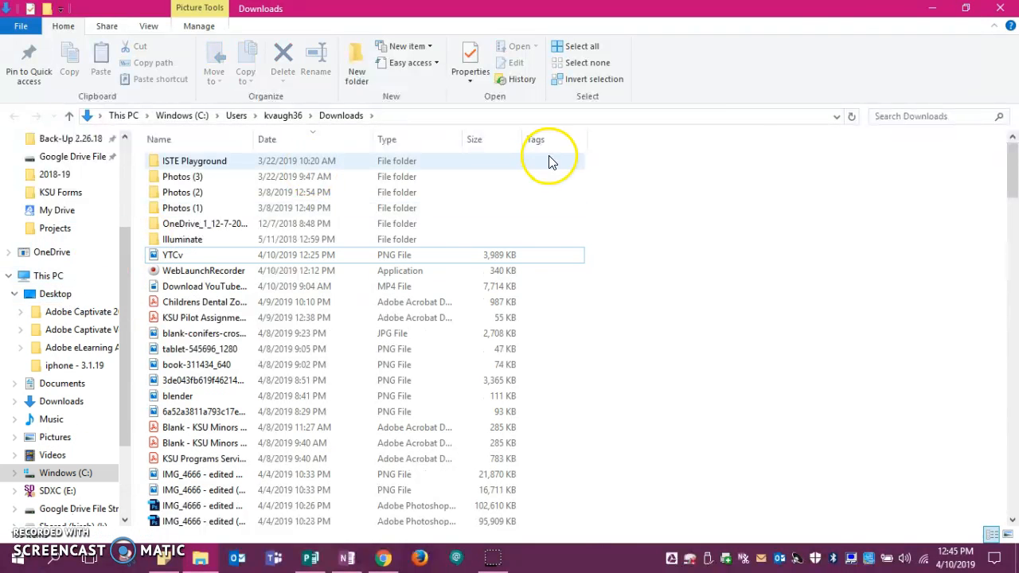
Step: Minimize the File Explorer and browser windows, briefly play the Roller Coaster video from the desktop, and close the player
click(932, 8)
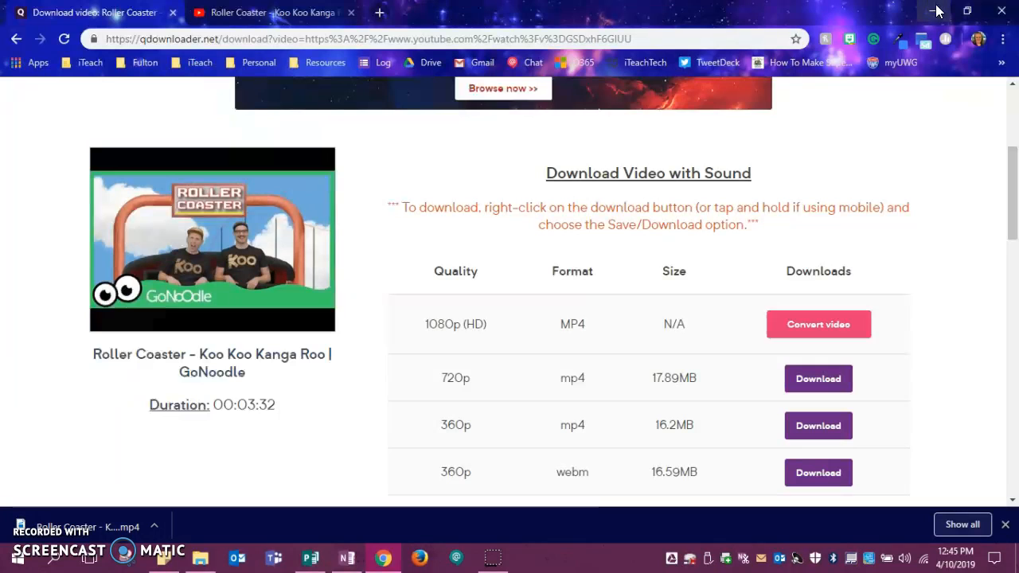
click(937, 11)
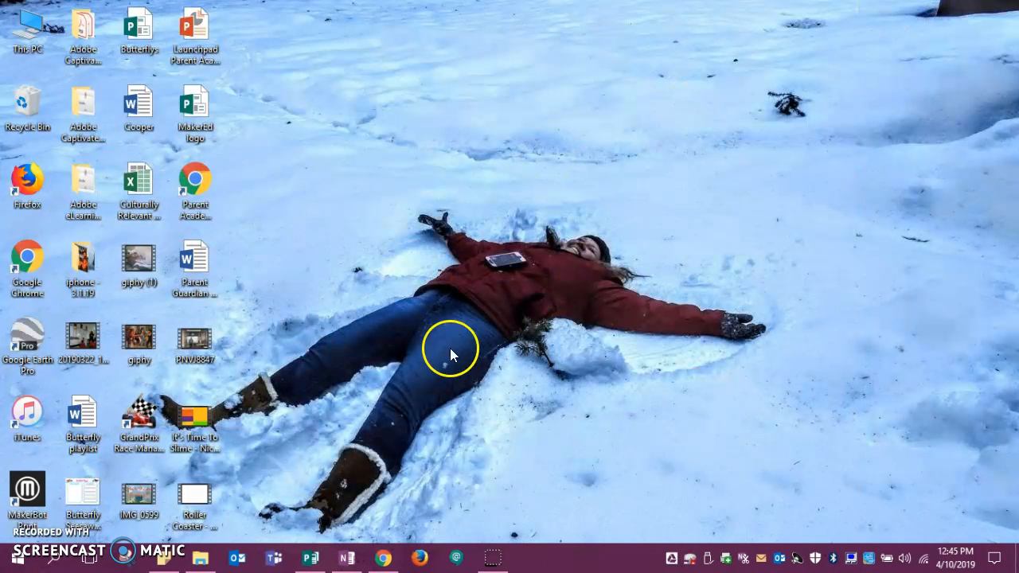
double_click(192, 498)
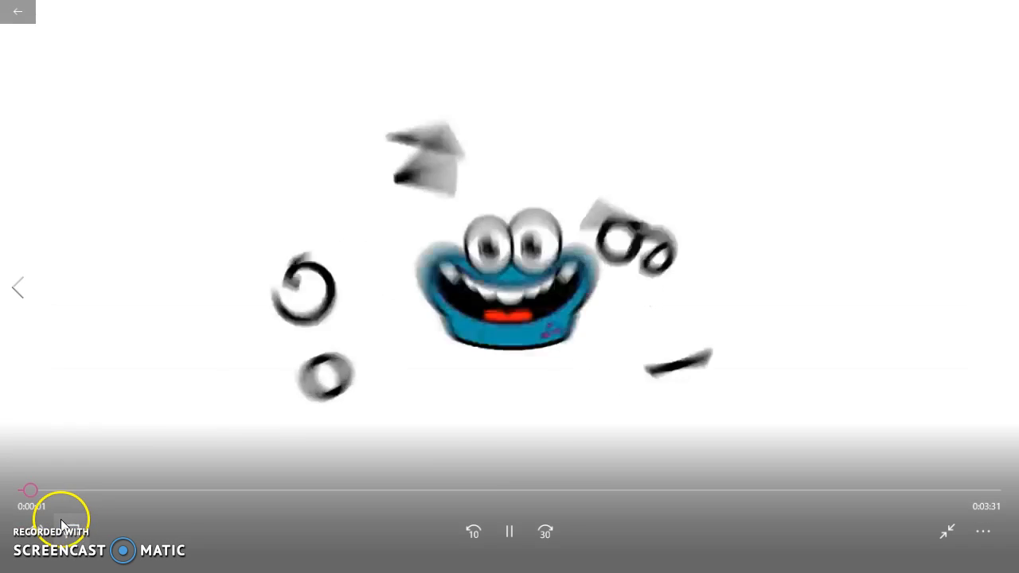
click(513, 539)
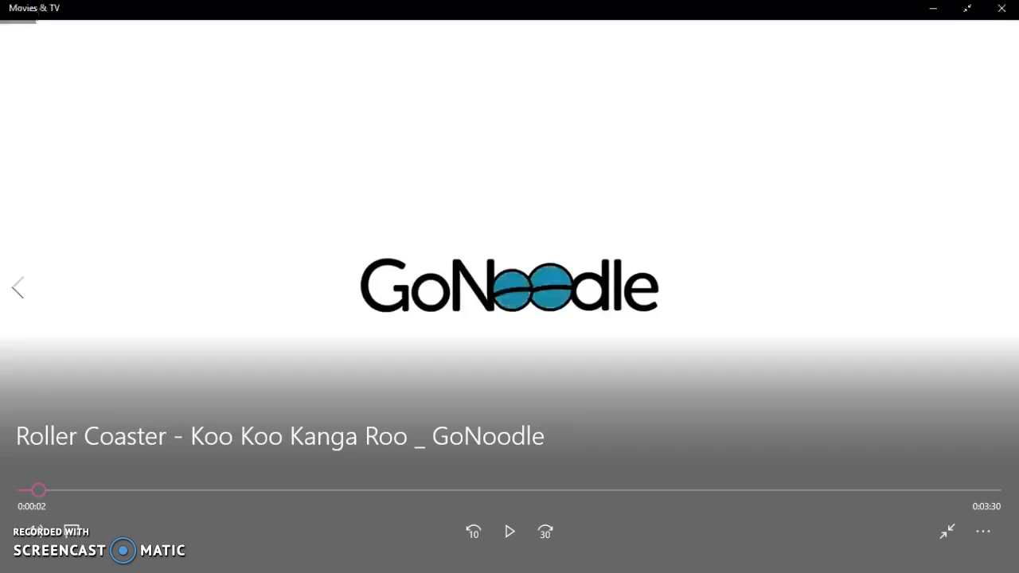
click(1003, 15)
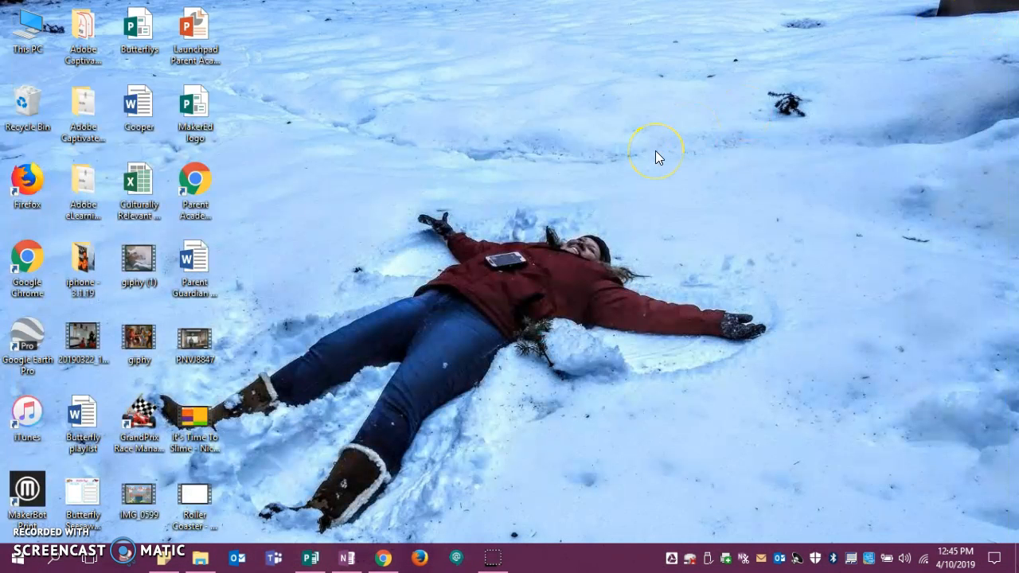
Step: Return to the YouTube search results in Chrome, open "The Llama Song - MooseTube | GoNoodle" and pause it
click(383, 559)
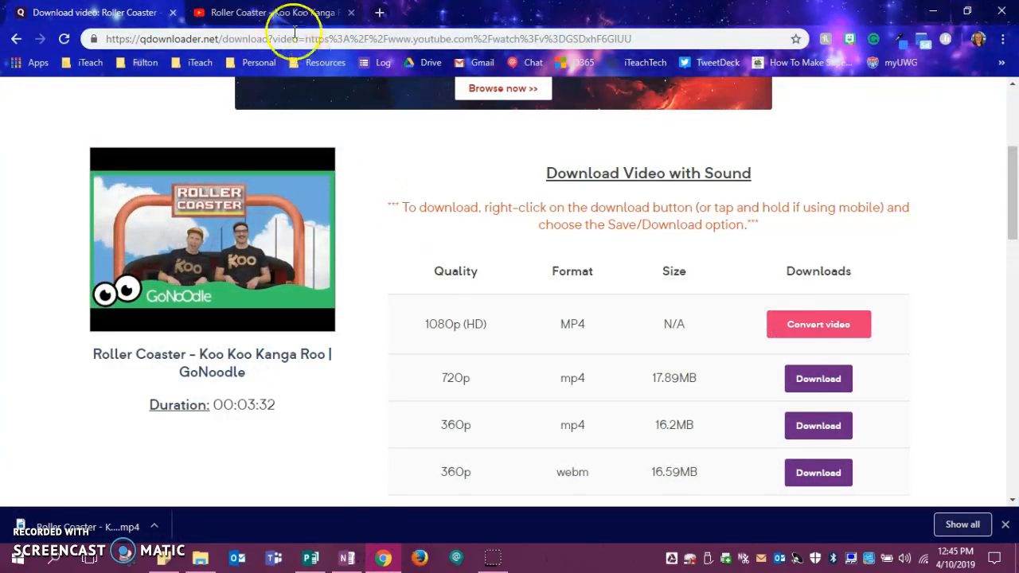
click(292, 22)
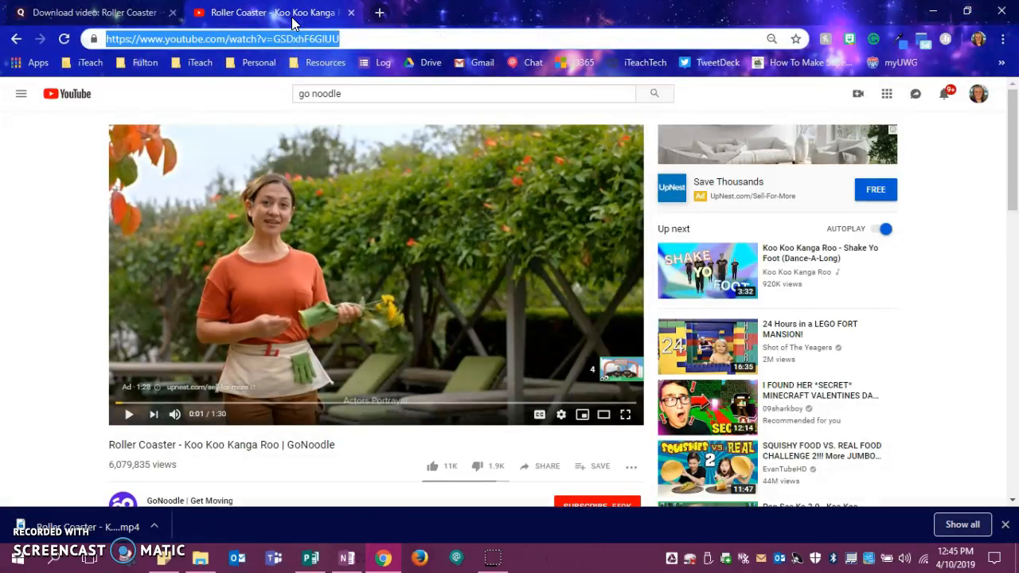
click(16, 40)
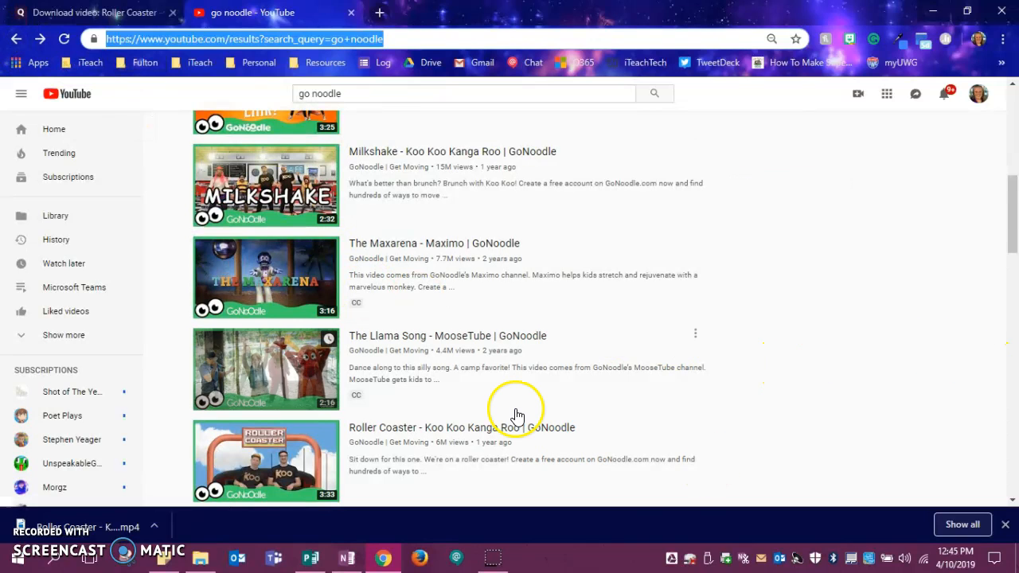
click(289, 383)
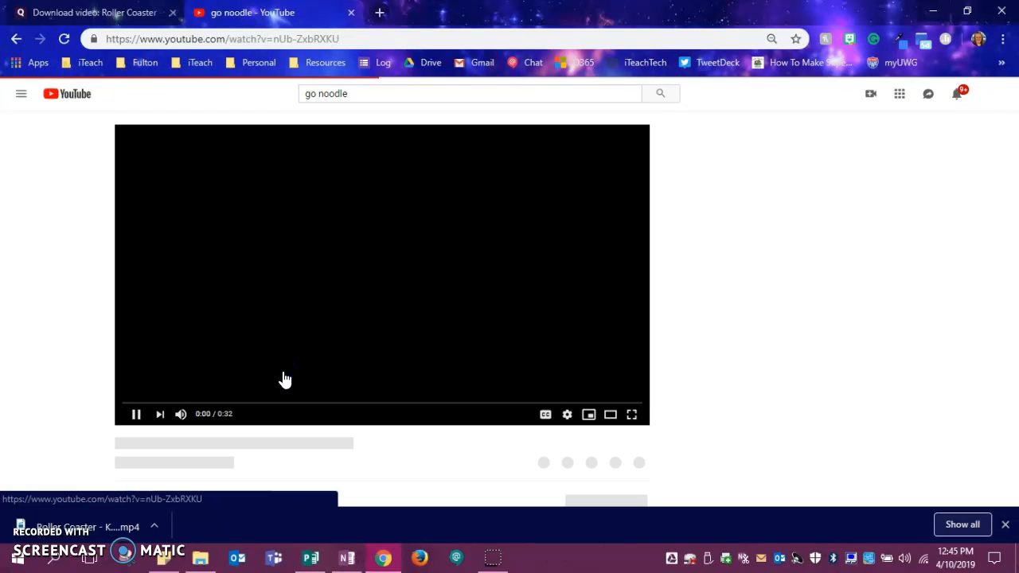
click(127, 414)
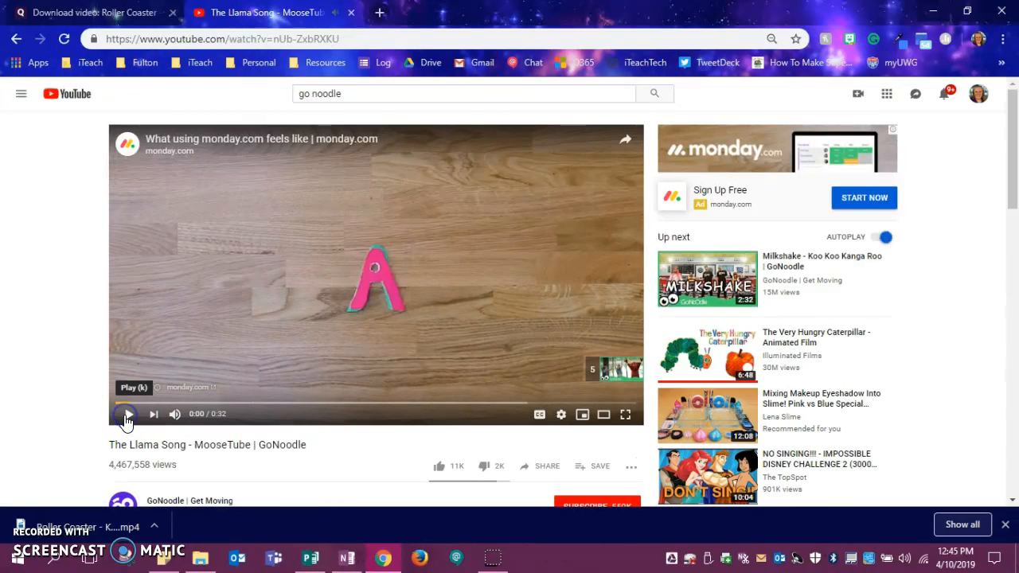
Step: Load the Llama Song's address with "ss" inserted directly before "youtube", and close the bar listing the earlier download
click(168, 42)
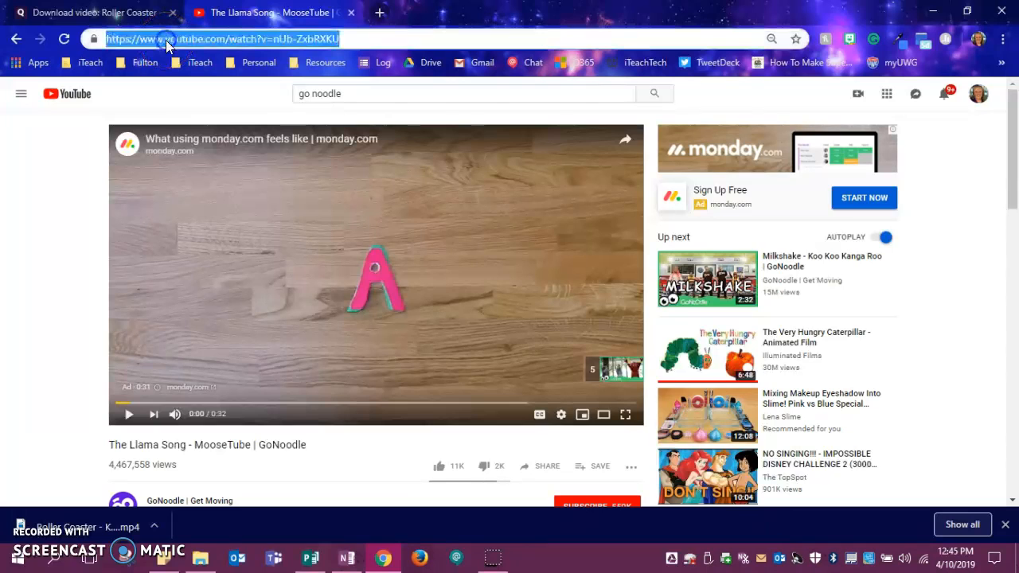
click(166, 41)
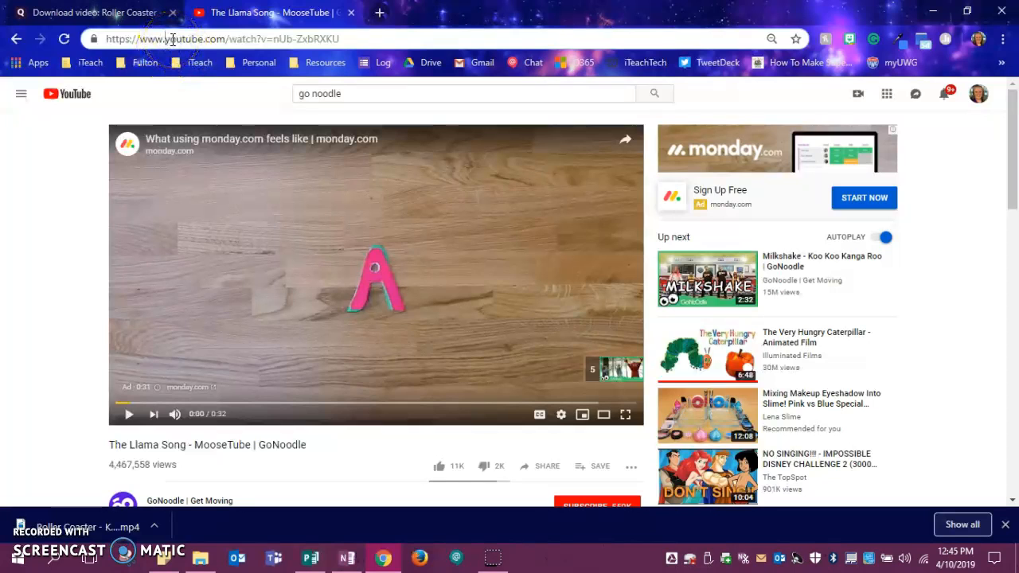
click(172, 39)
text(ss)
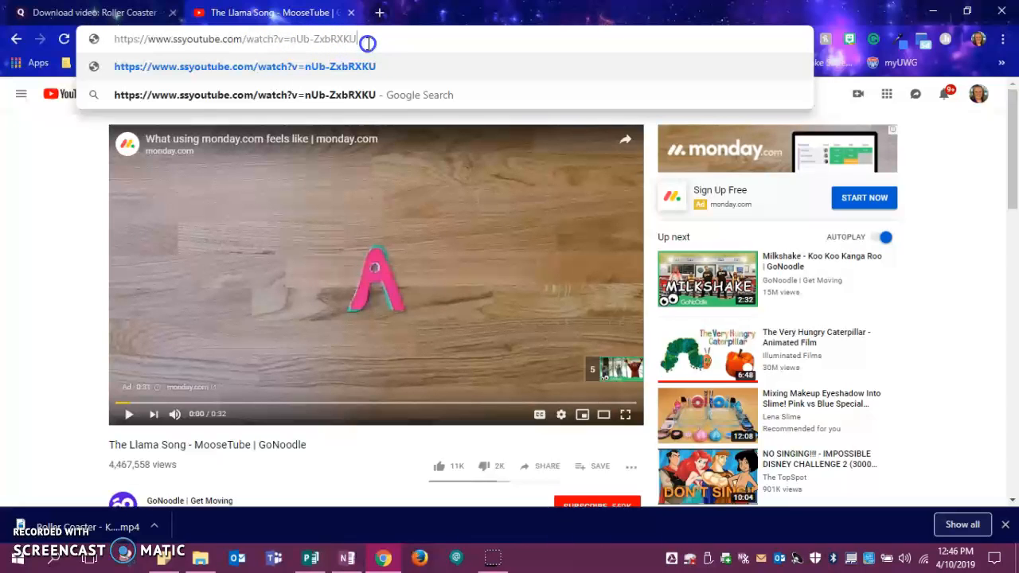
key(Return)
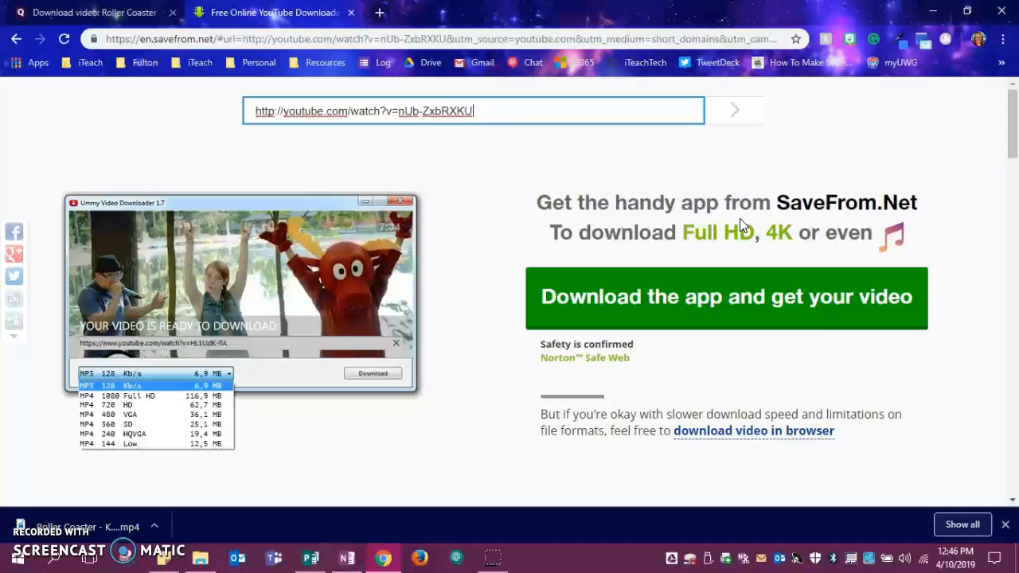
click(1004, 525)
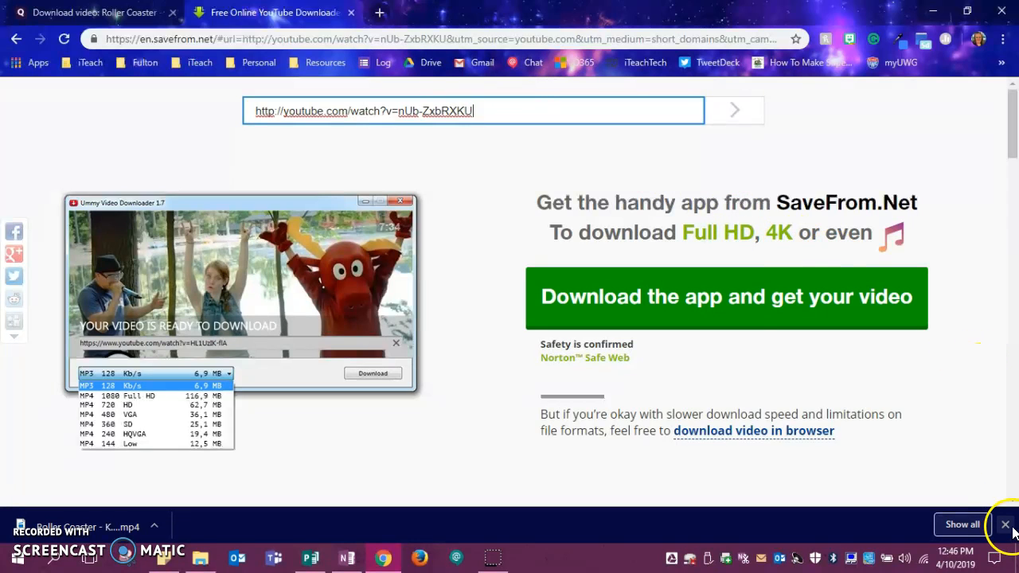
click(1006, 524)
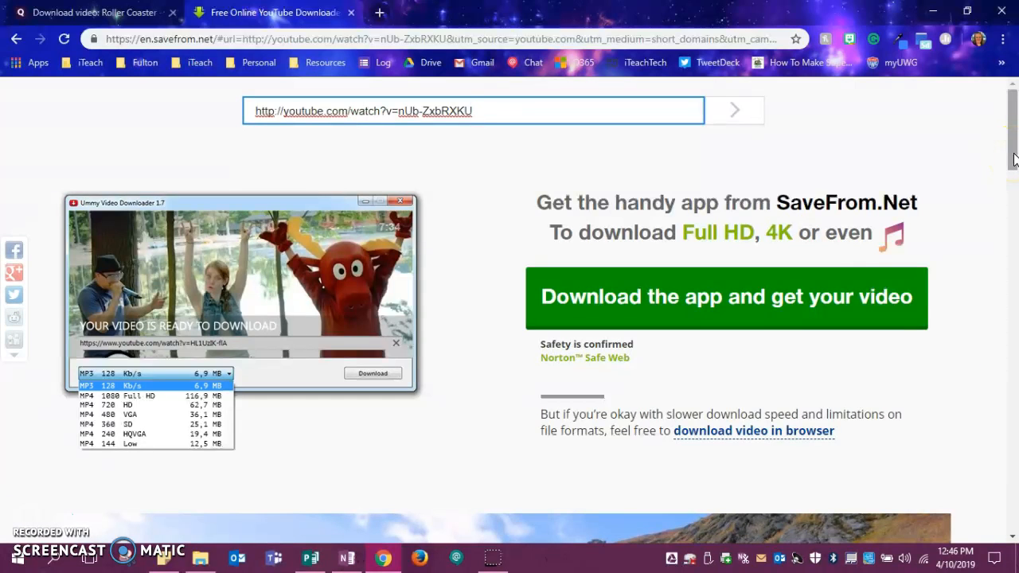
Step: Download The Llama Song in the browser as MP4 720 instead of through the app, and dismiss the Ummy Paid Downloader offer
drag(1013, 157, 1013, 167)
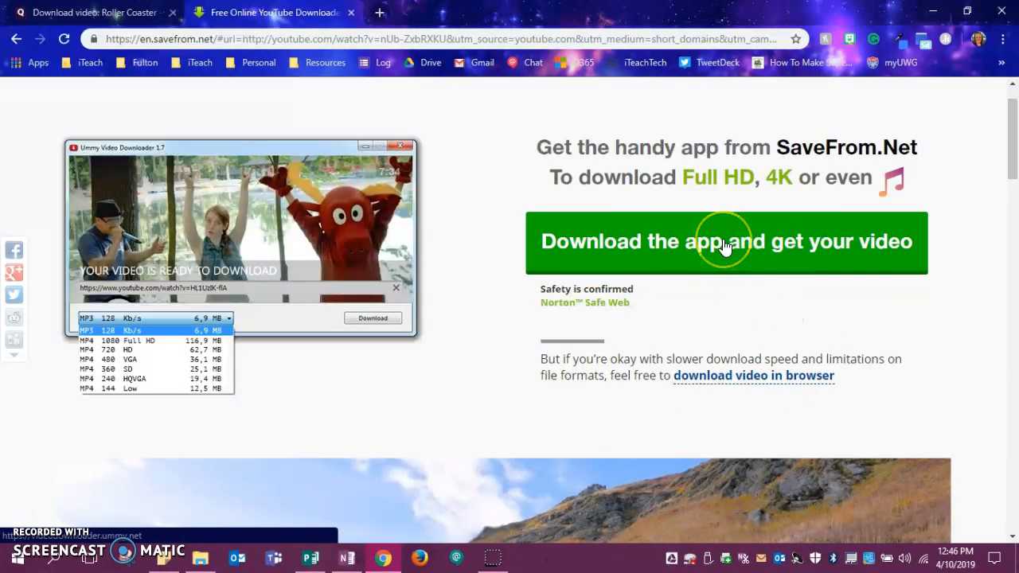
click(725, 377)
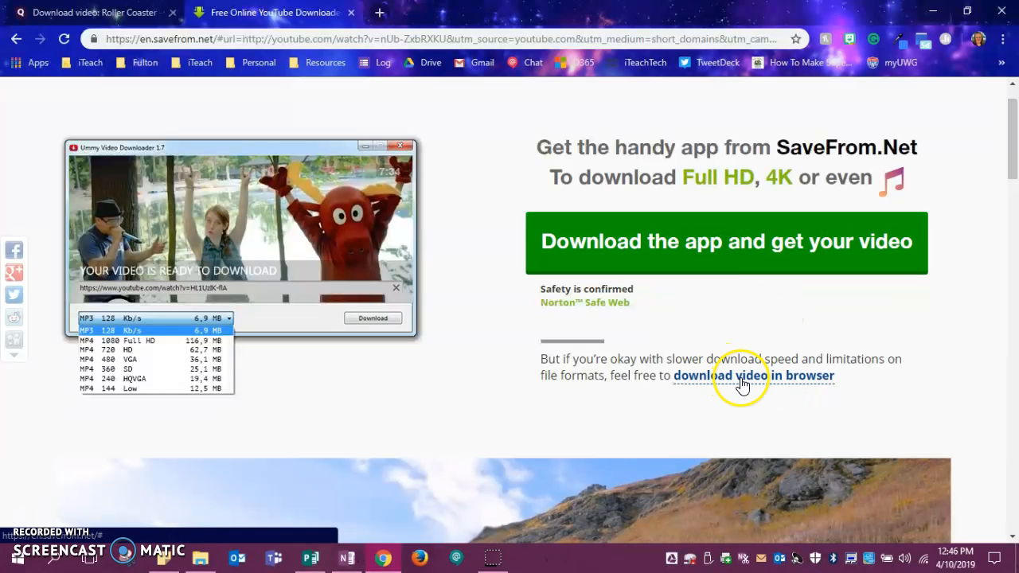
click(740, 380)
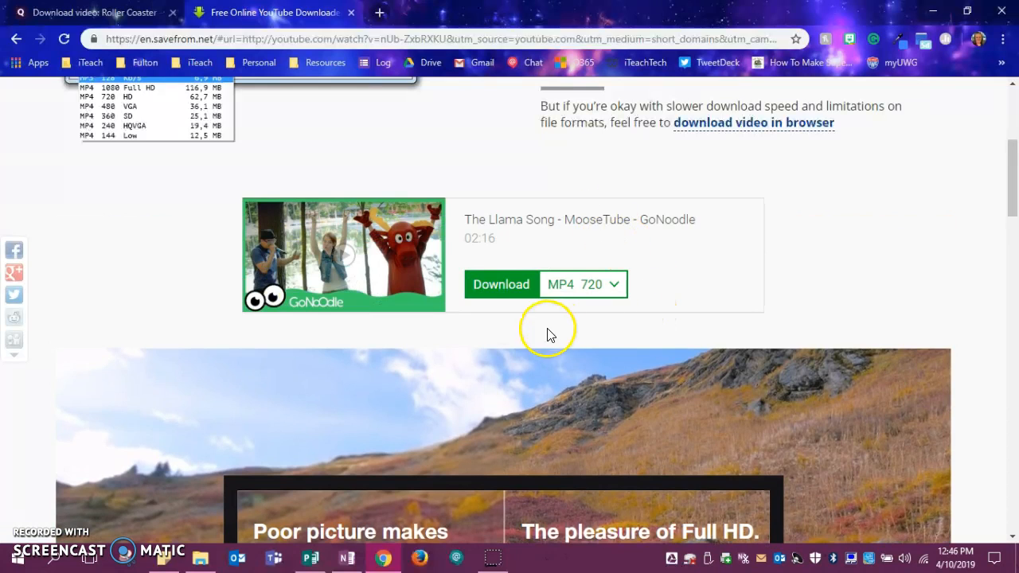
click(494, 296)
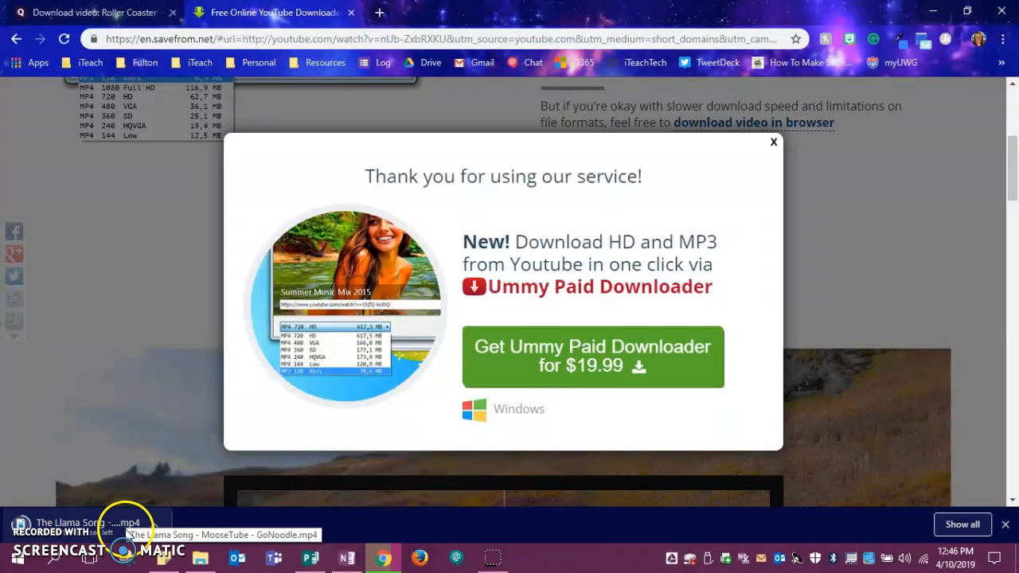
click(776, 145)
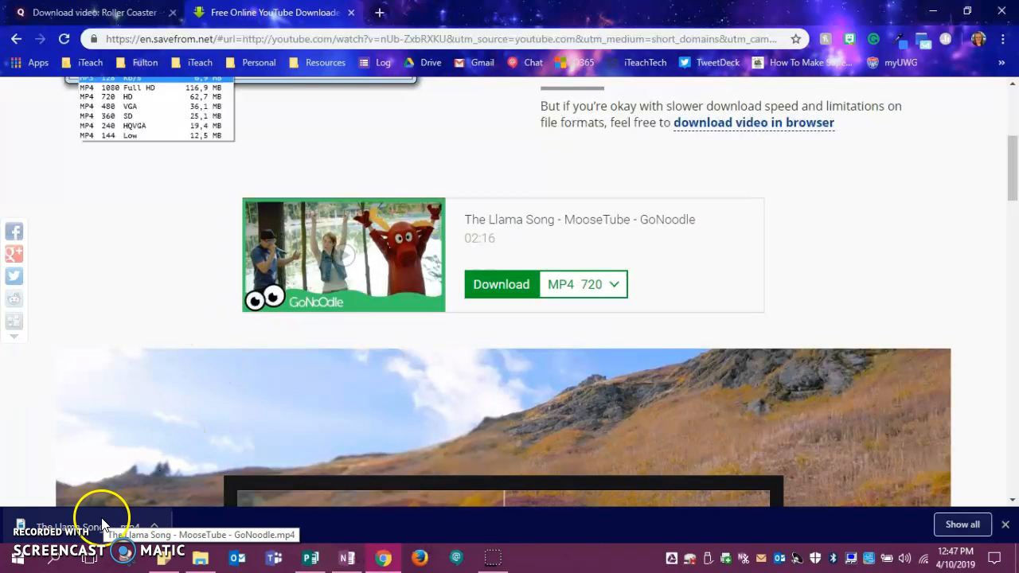
Step: Show the downloaded Llama Song file in its folder and sort the folder by date with the newest files first
click(154, 525)
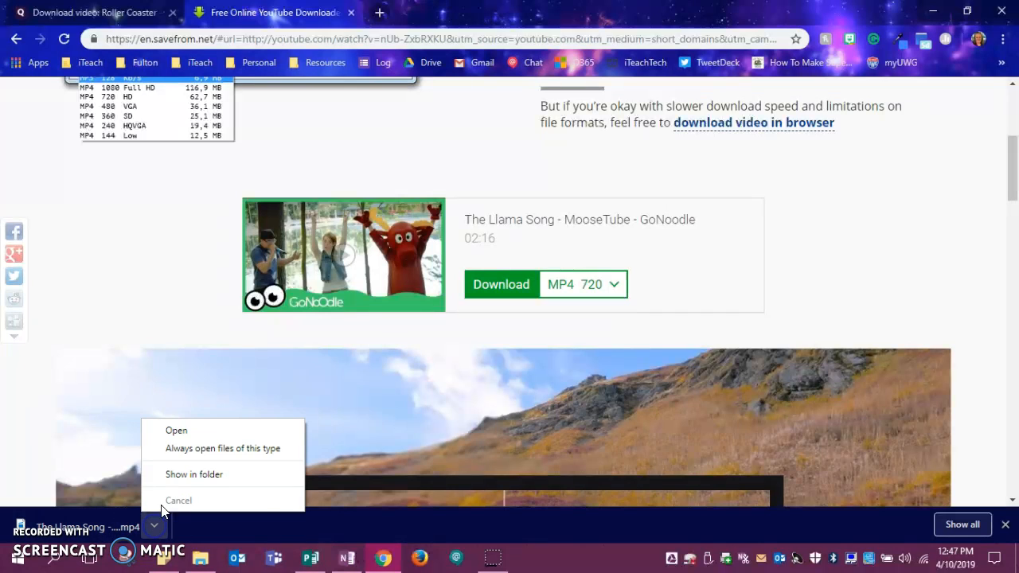
click(197, 472)
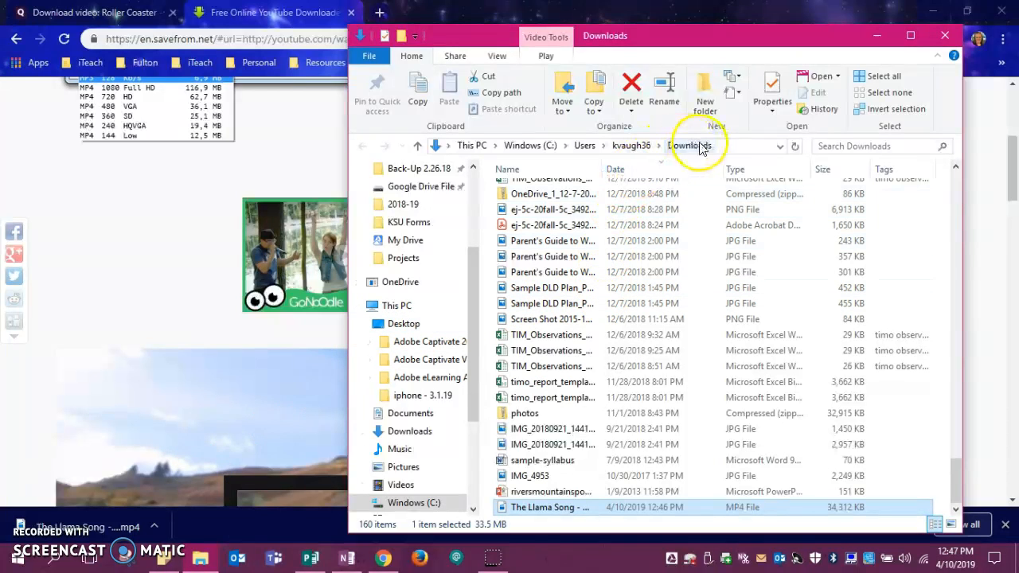
click(634, 169)
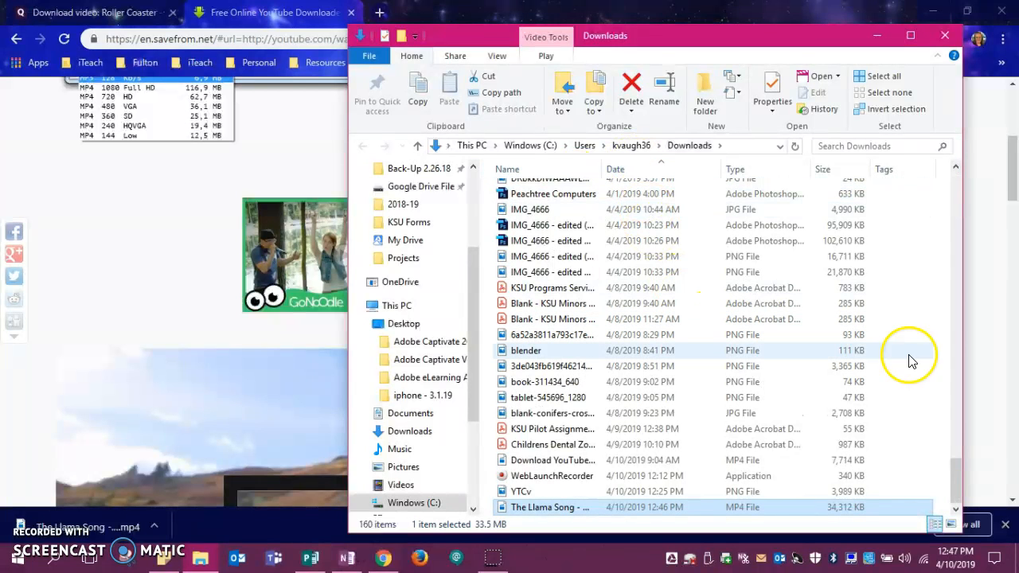
drag(953, 490, 953, 489)
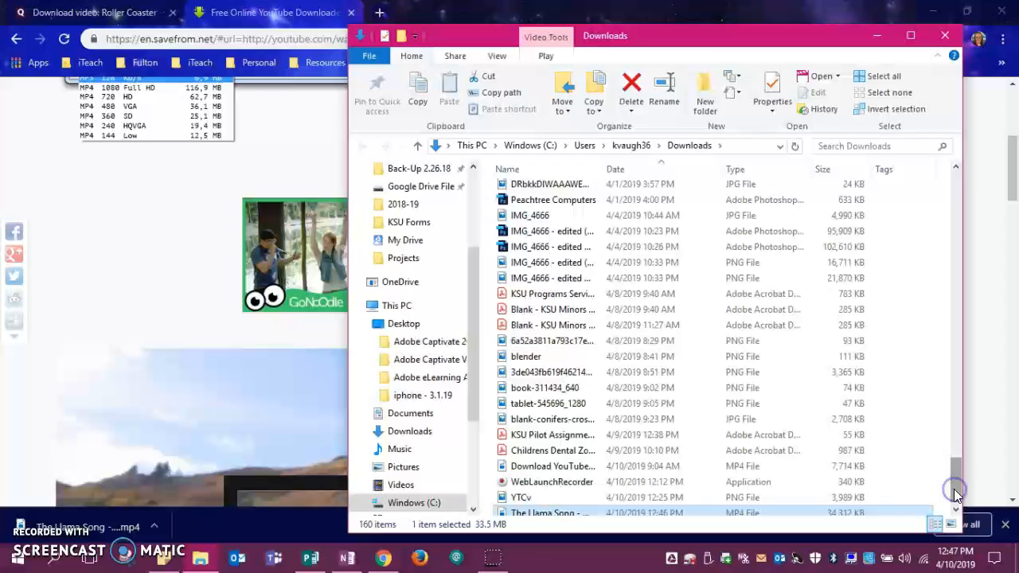
click(623, 170)
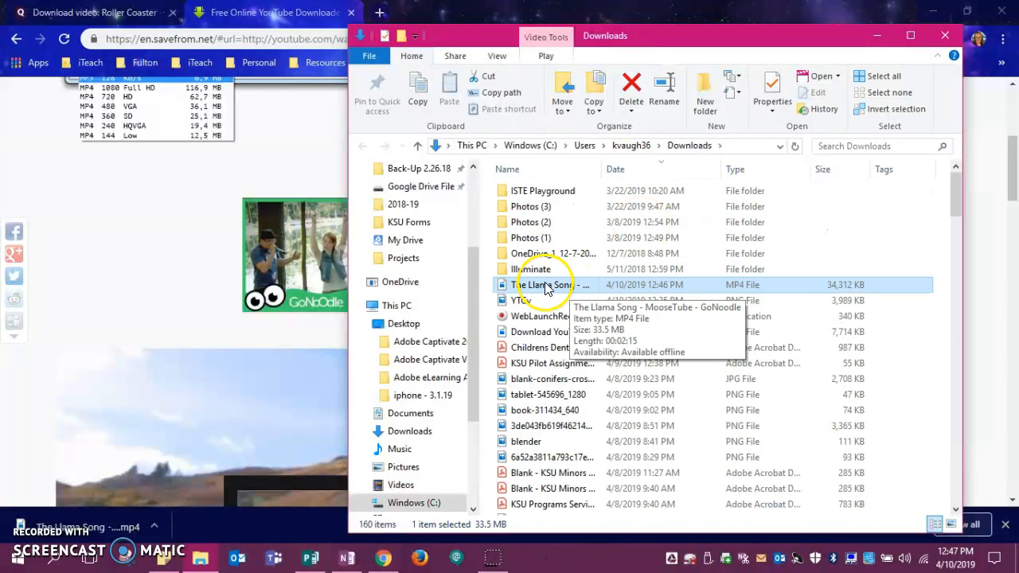
Step: Move the Llama Song MP4 file from Downloads to the Desktop folder, close File Explorer and minimize the browser to show the desktop
drag(568, 287, 406, 323)
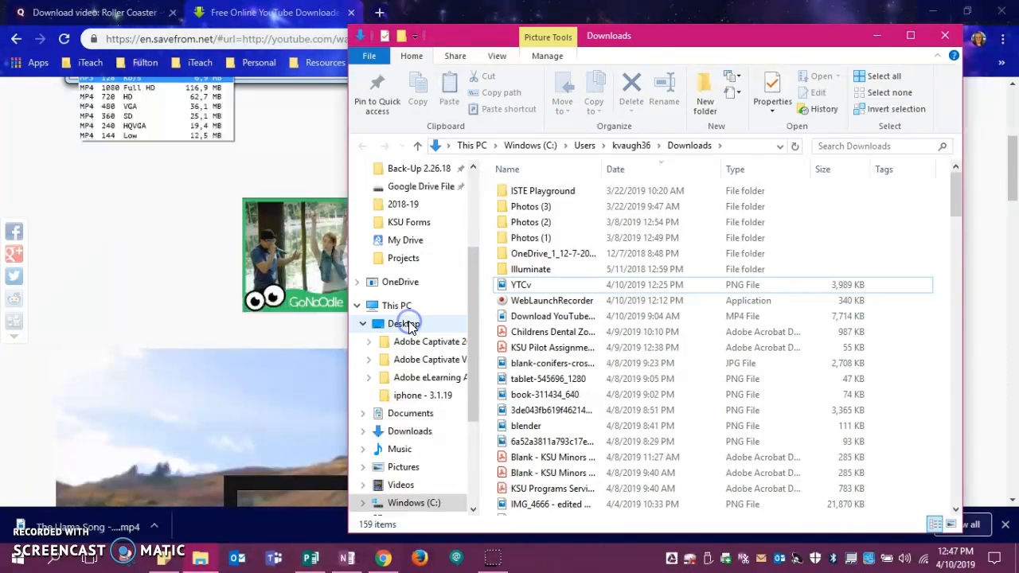
click(946, 36)
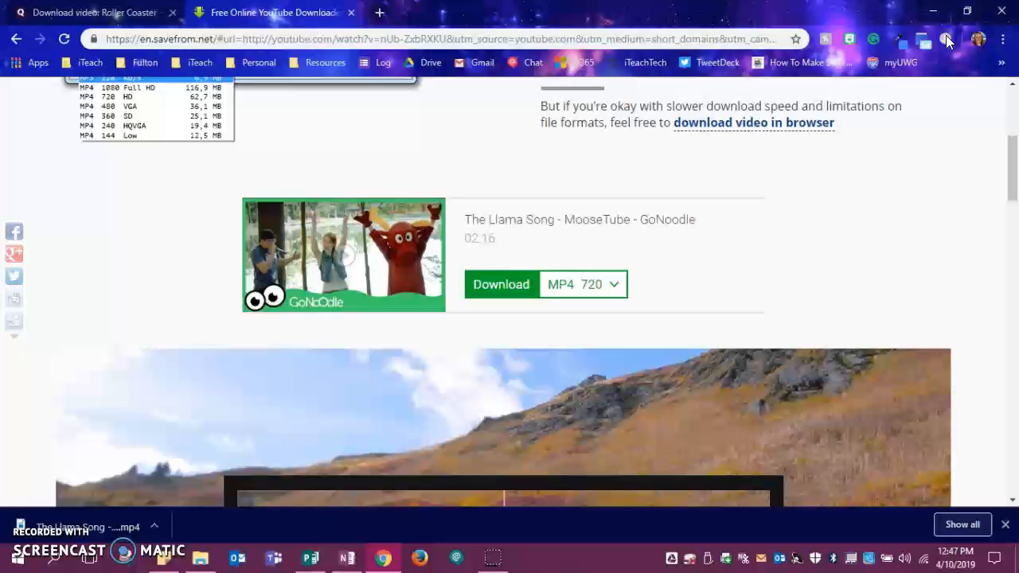
click(936, 13)
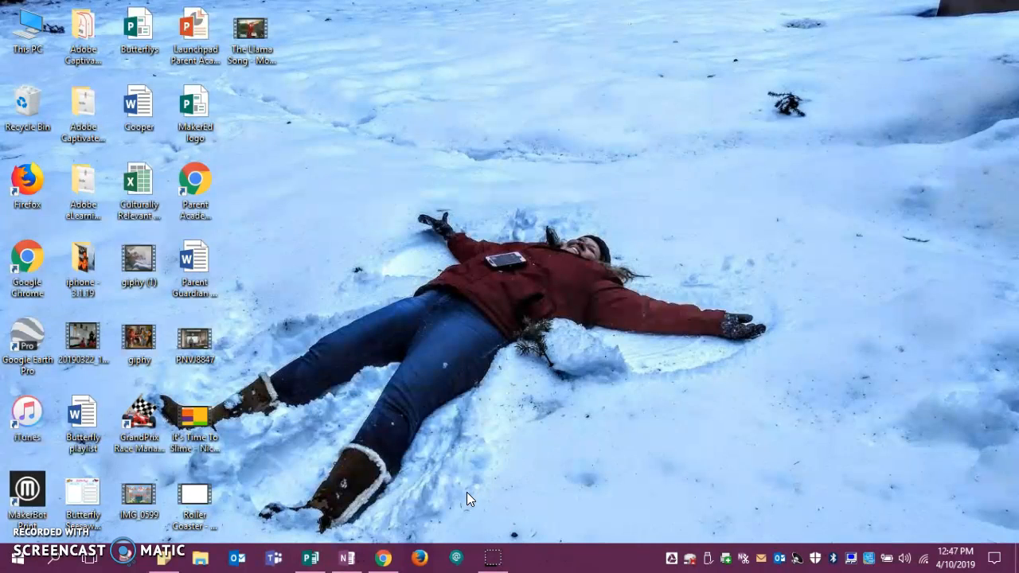
mouse_move(382, 562)
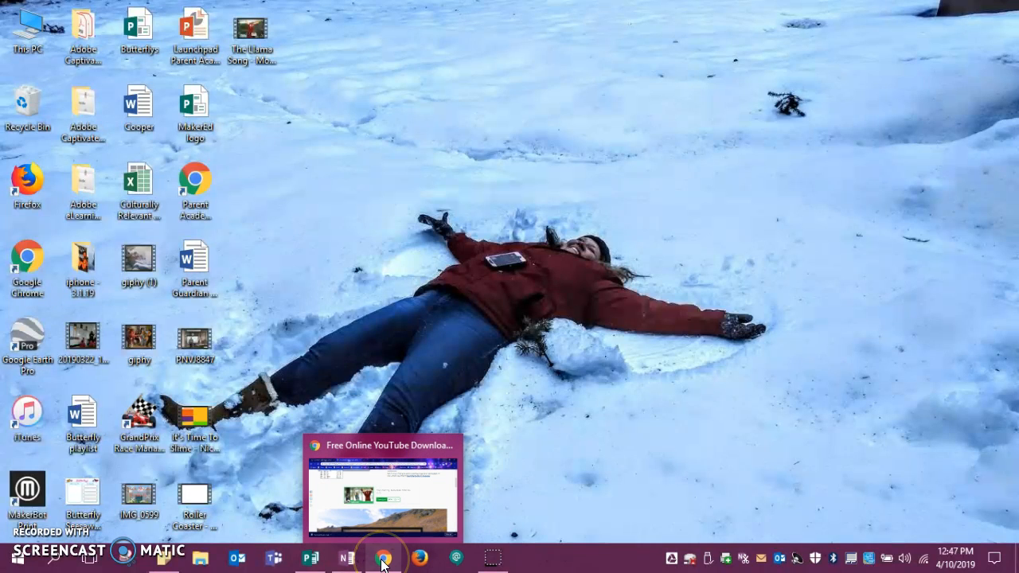